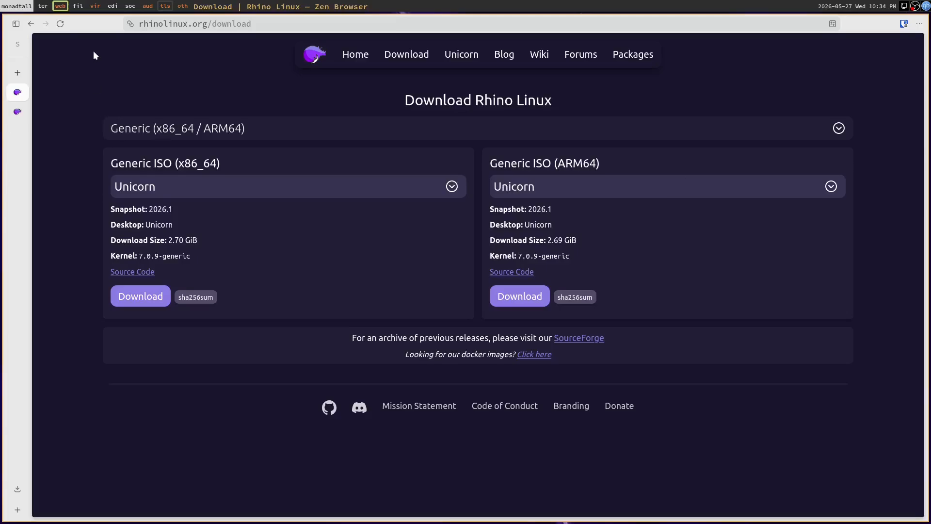
Step: Switch to the vir workspace, close the Syncthing browser window there, and launch virt-manager
left_click(91, 5)
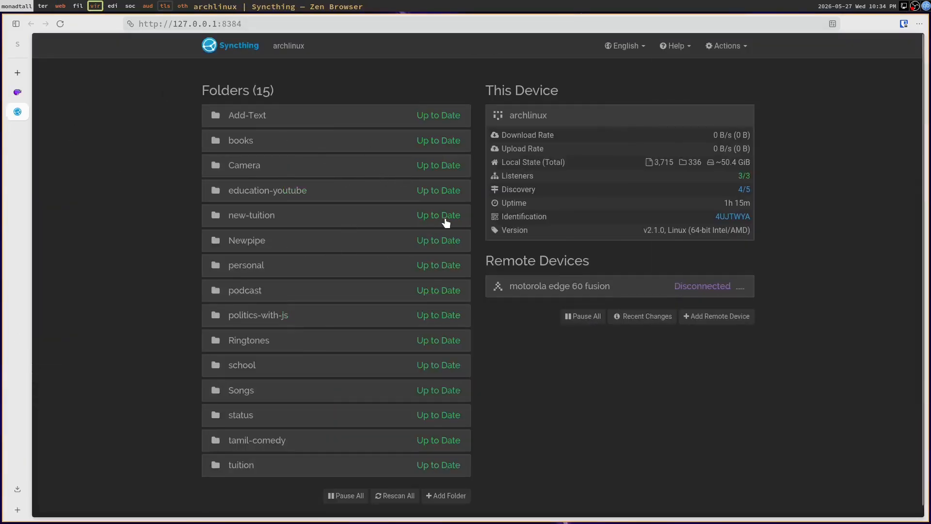
key("super+q")
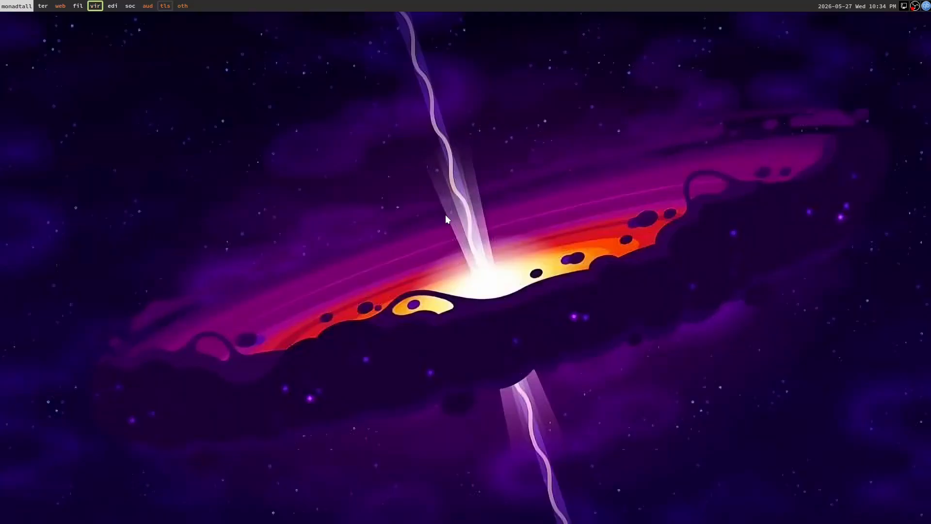
key("super+r")
type("virt-ma")
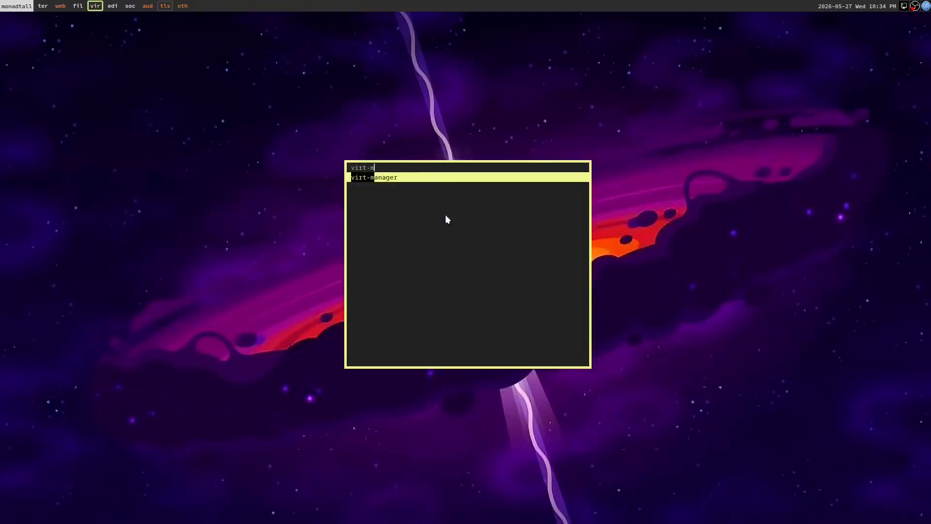
key("Return")
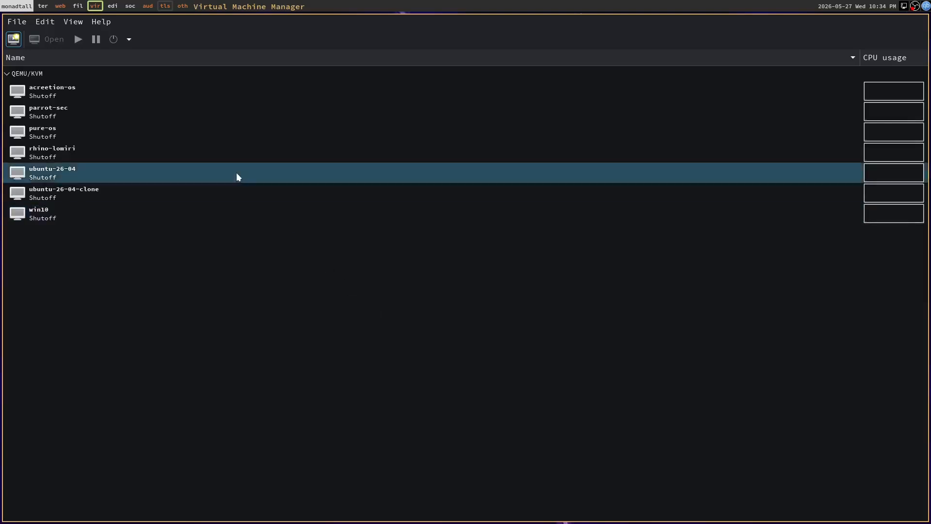
Step: Delete the rhino-lomiri virtual machine together with its associated storage file
right_click(40, 158)
left_click(58, 233)
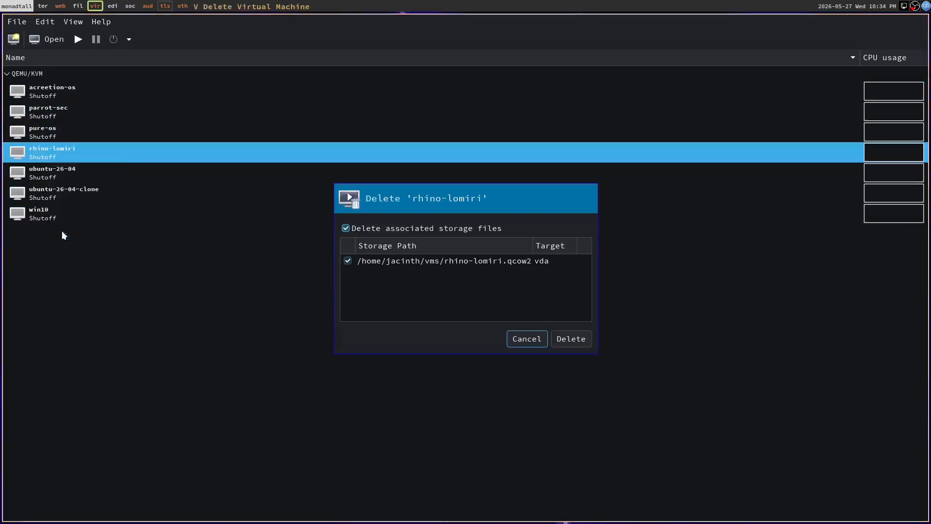
left_click(572, 338)
left_click(516, 322)
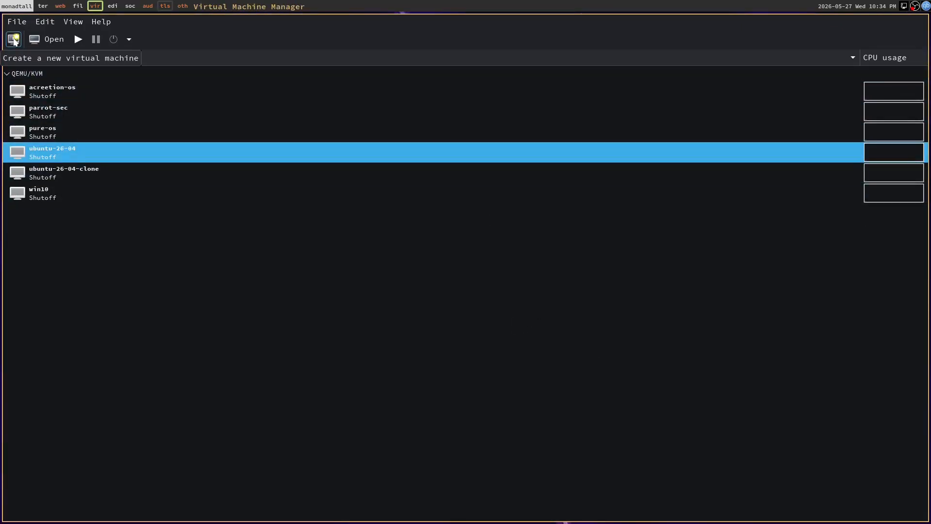
Step: Begin a new virtual machine from local install media, using Rhino-Linux-2026.1-amd64.iso from the iso pool
left_click(14, 39)
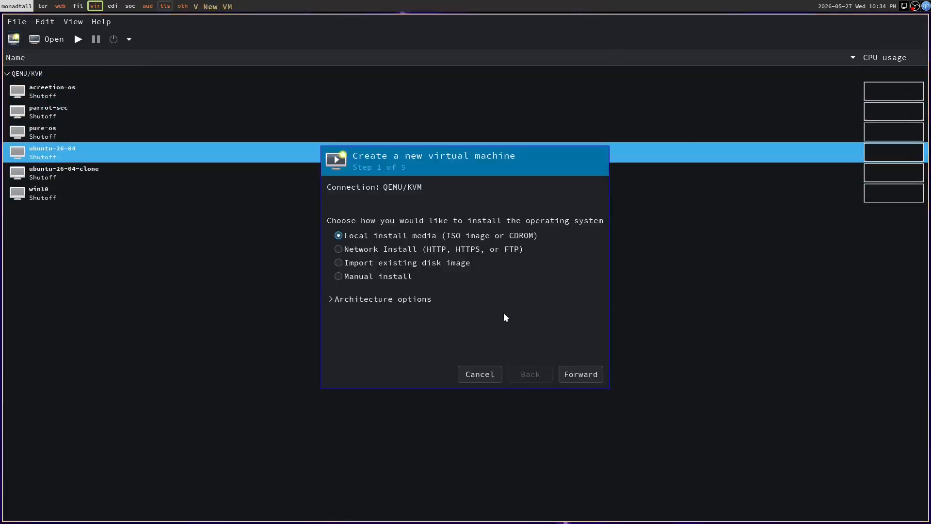
left_click(582, 376)
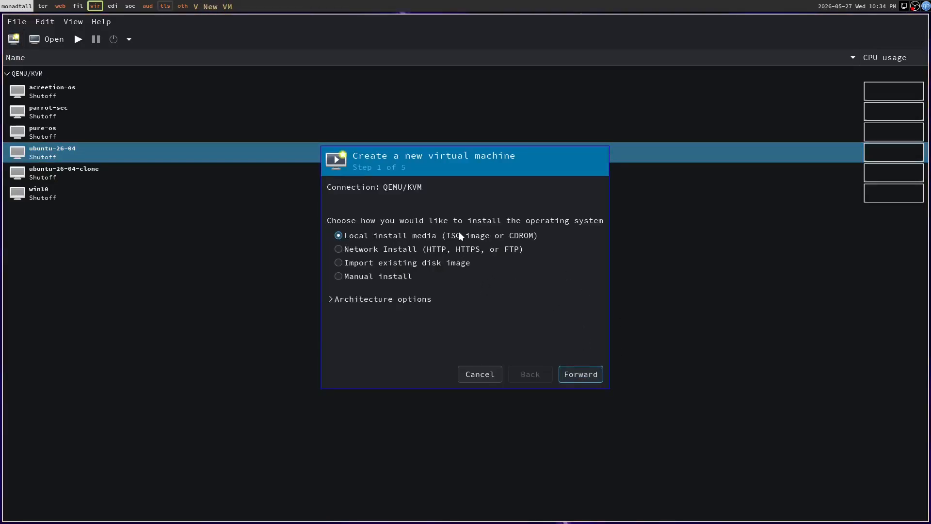
left_click(580, 375)
left_click(612, 204)
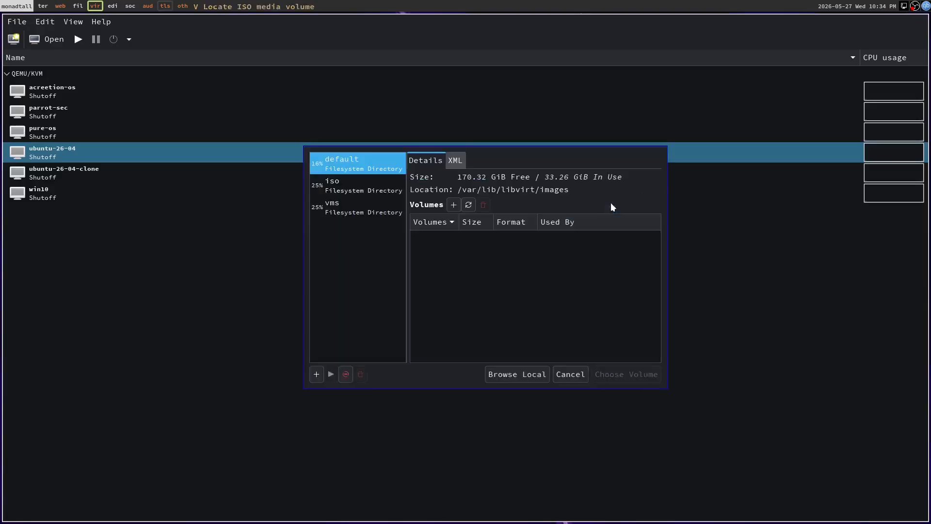
left_click(342, 180)
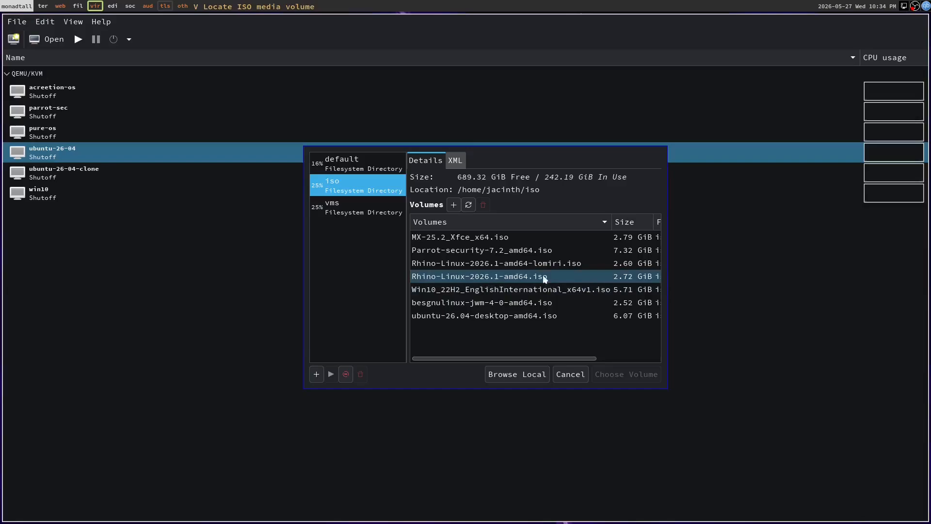
left_click(529, 276)
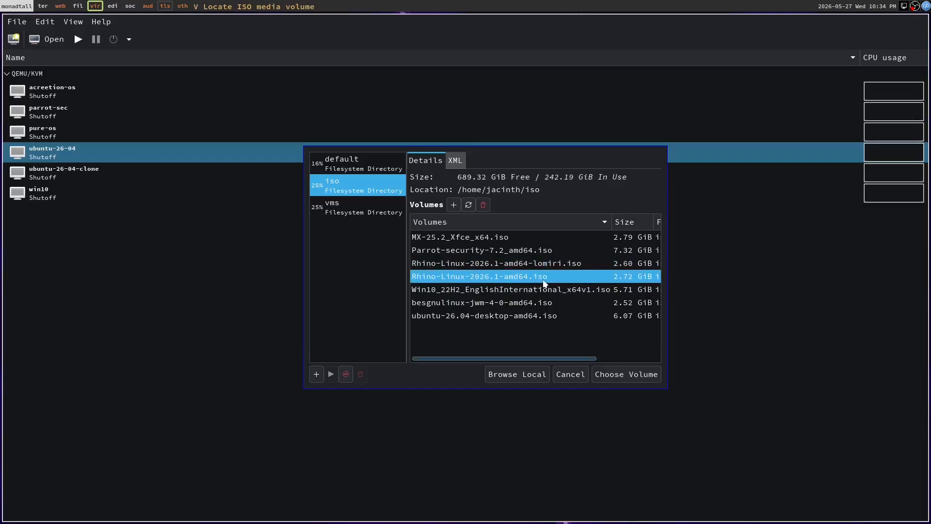
left_click(621, 375)
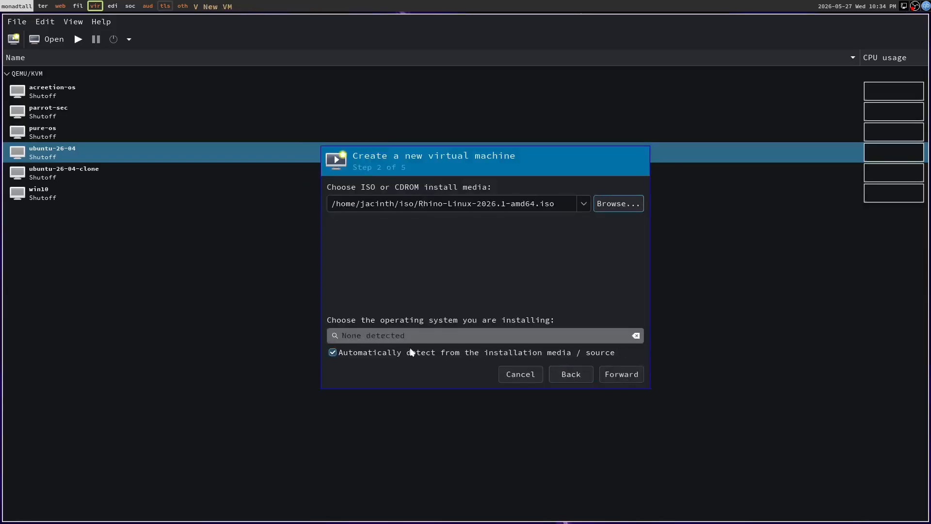
Step: Turn off automatic operating system detection, set the system to Generic Linux 2024, and continue
left_click(397, 352)
left_click(402, 336)
type("rhino")
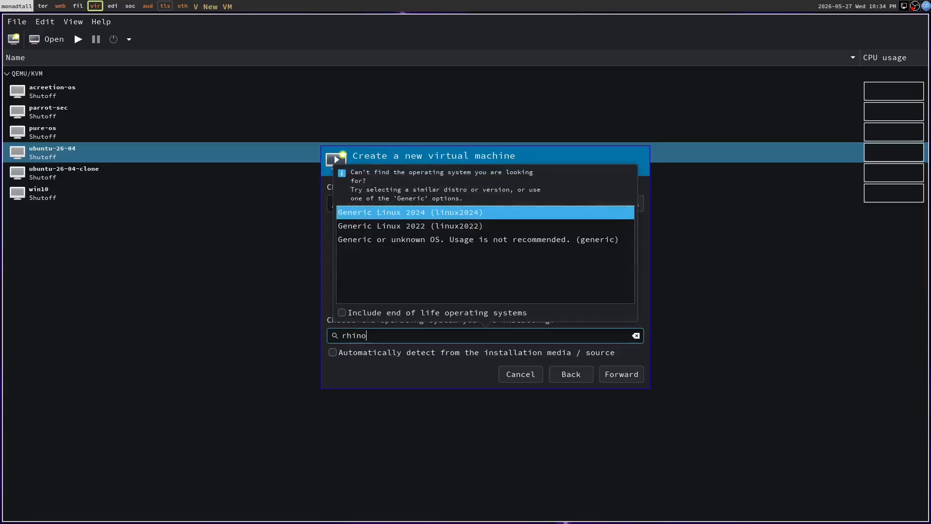
key("Return")
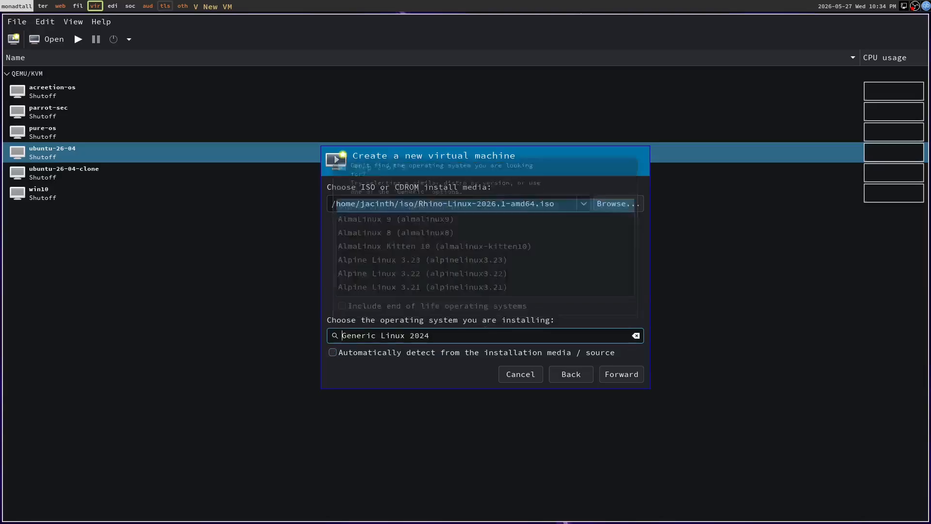
left_click(621, 374)
Step: Allocate 6000 MiB of memory and 3 CPUs to the new virtual machine
double_click(379, 206)
type("6000")
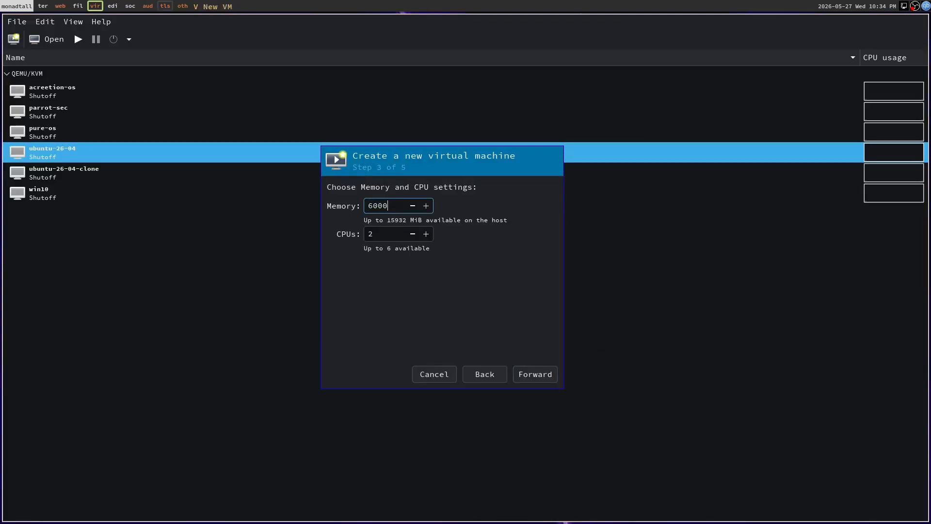
left_click(426, 233)
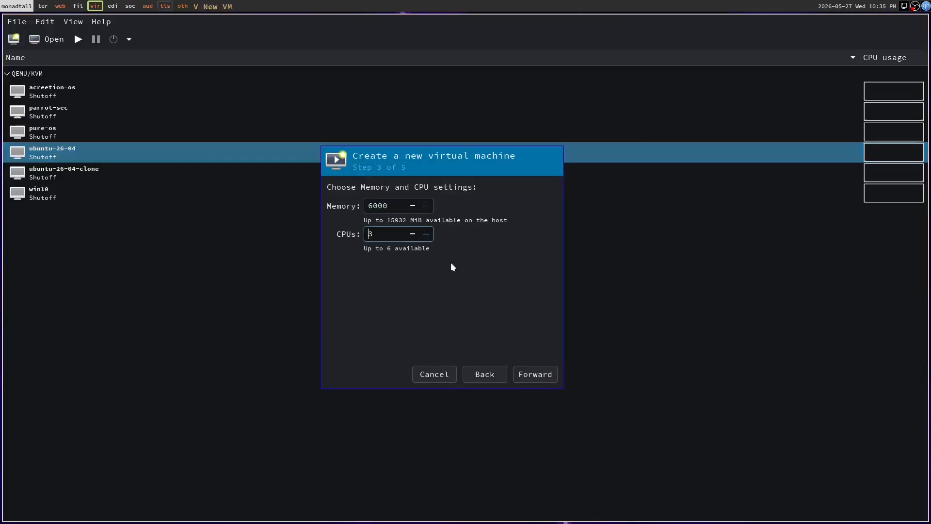
left_click(541, 377)
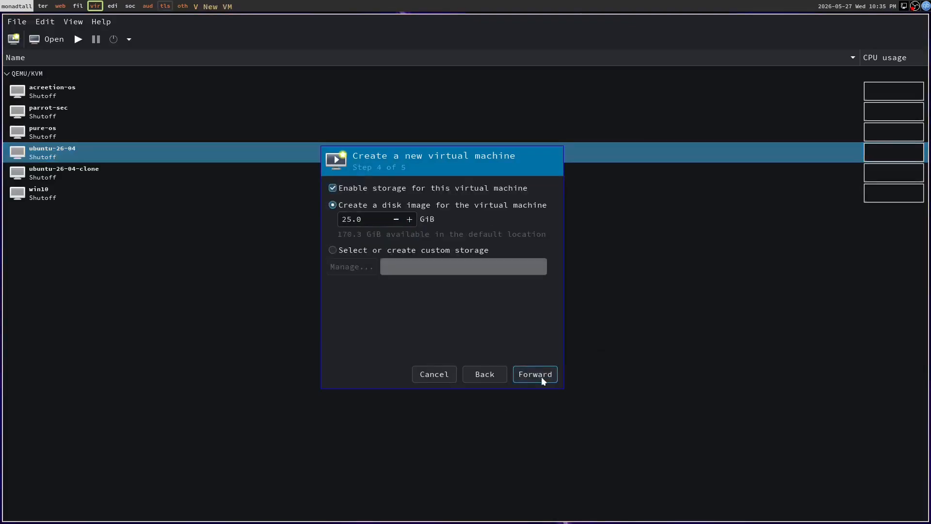
Step: Choose custom storage for the virtual machine and refresh the volume list of the vms pool
left_click(370, 252)
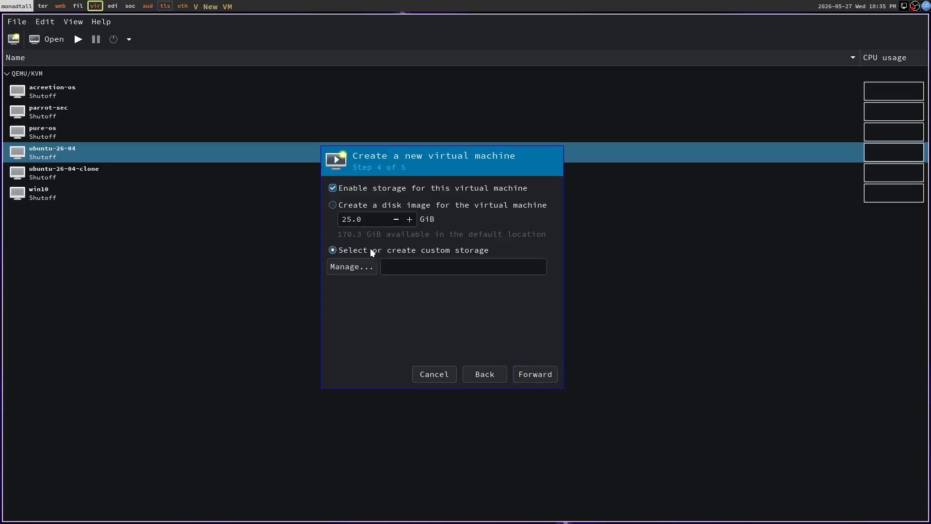
left_click(353, 266)
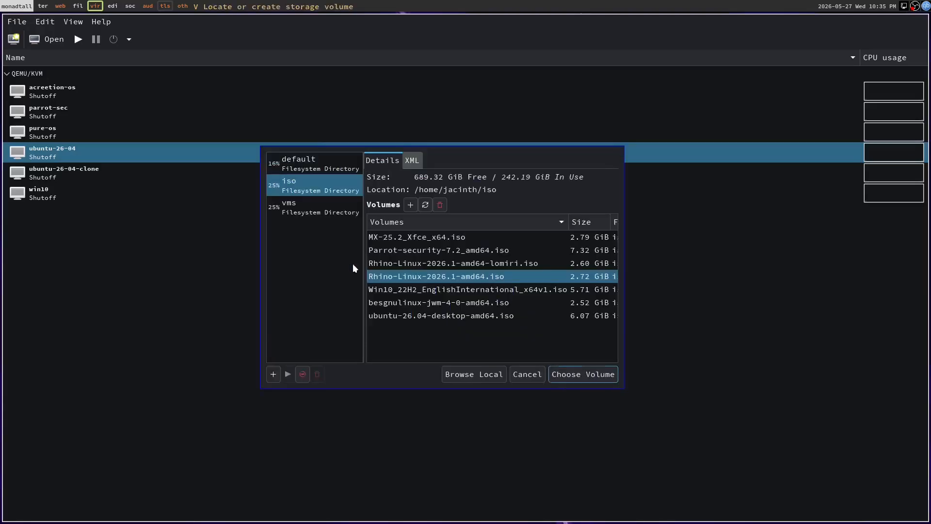
left_click(315, 212)
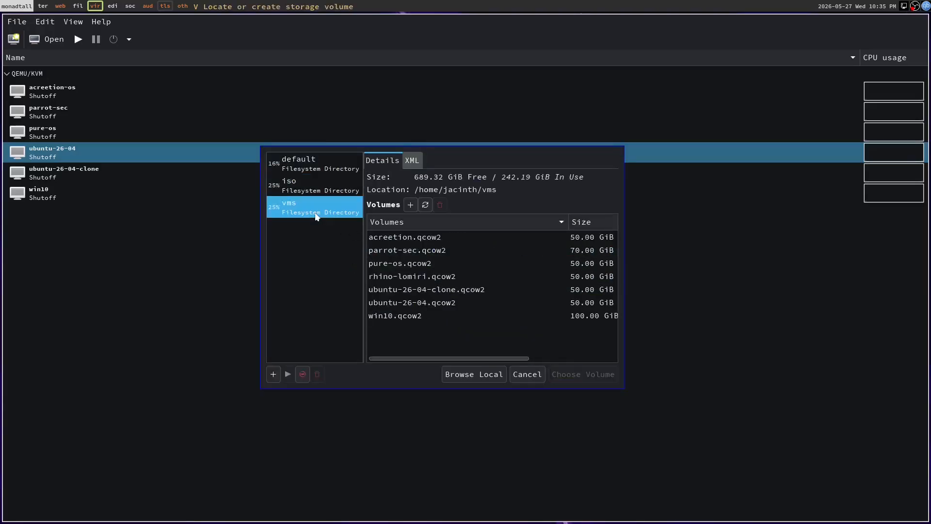
left_click(425, 205)
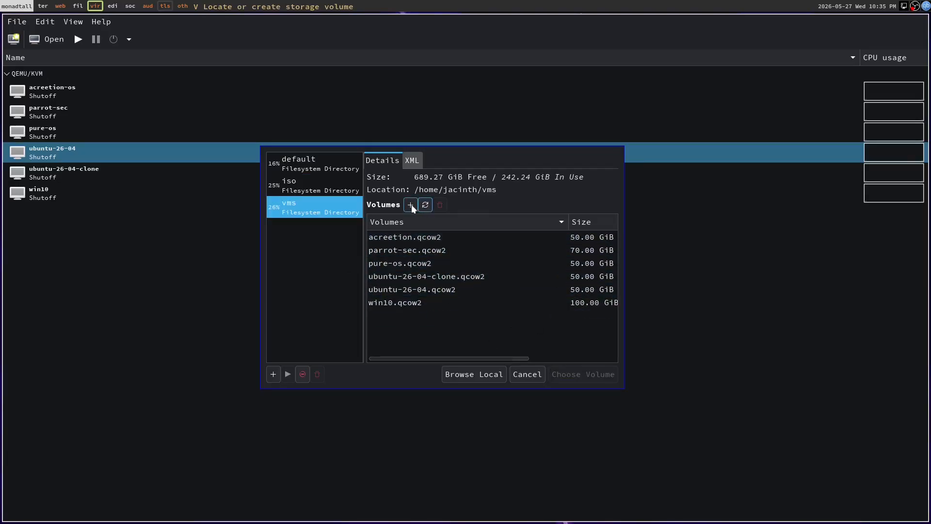
Step: Create a 50 GiB qcow2 volume named rhino in the vms pool and assign it as the machine's disk
left_click(411, 205)
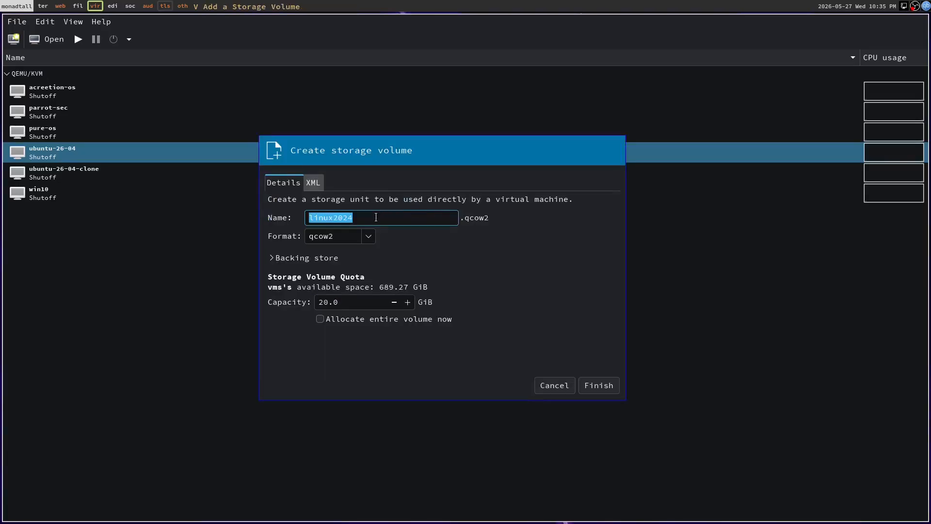
type("rhino")
left_click(323, 305)
key("BackSpace")
type("5")
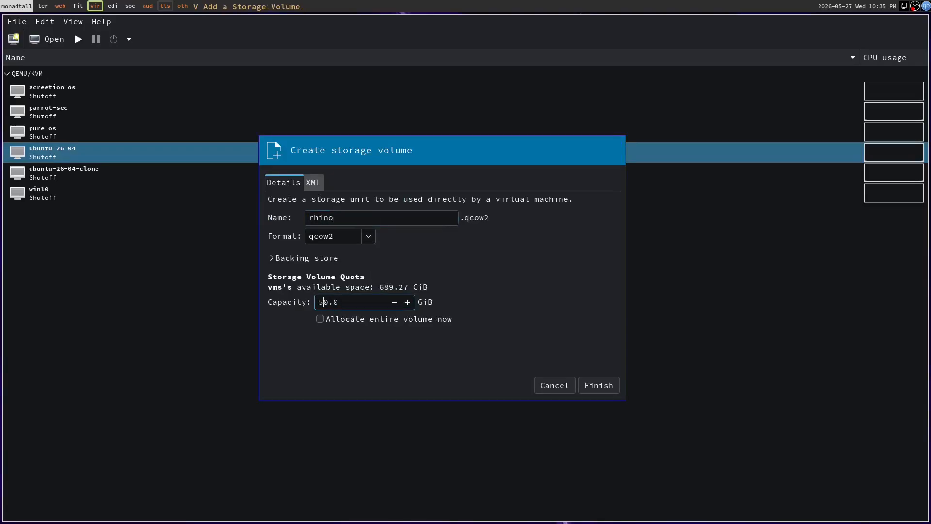
left_click(600, 388)
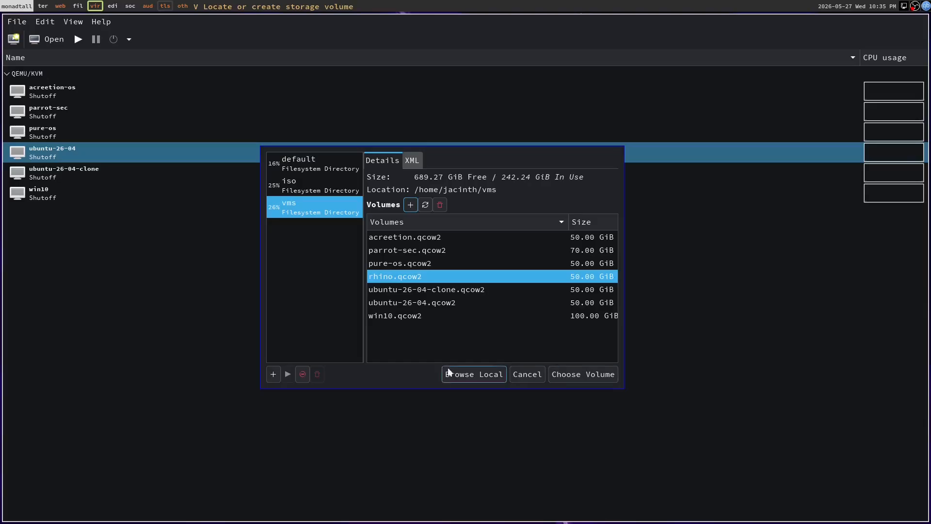
left_click(604, 380)
left_click(536, 375)
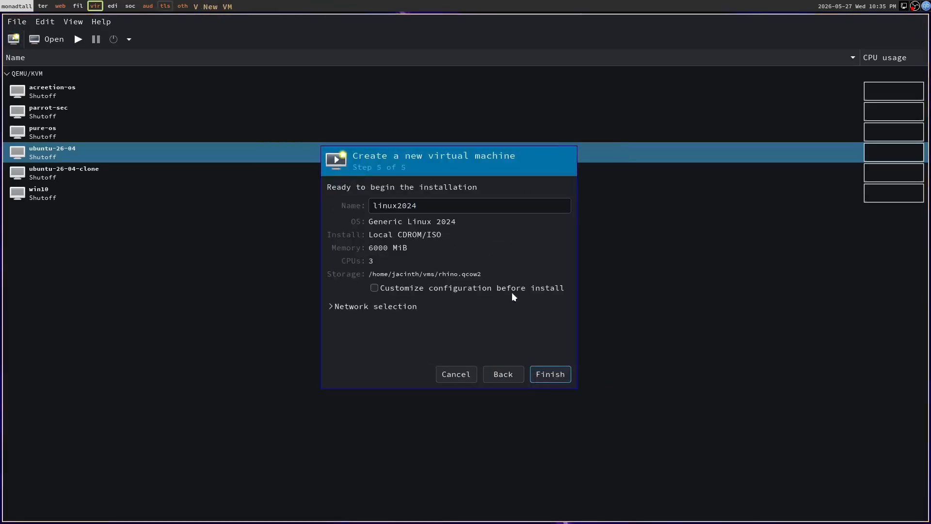
Step: Name the virtual machine rhino-linux, start its installation, and show its console full screen
double_click(463, 203)
type("rhino-lin")
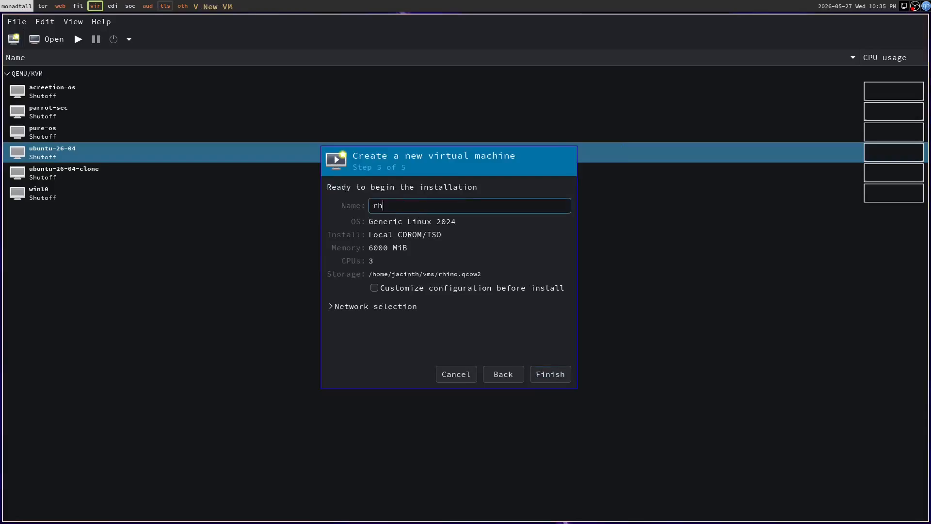
type("ux")
left_click(549, 374)
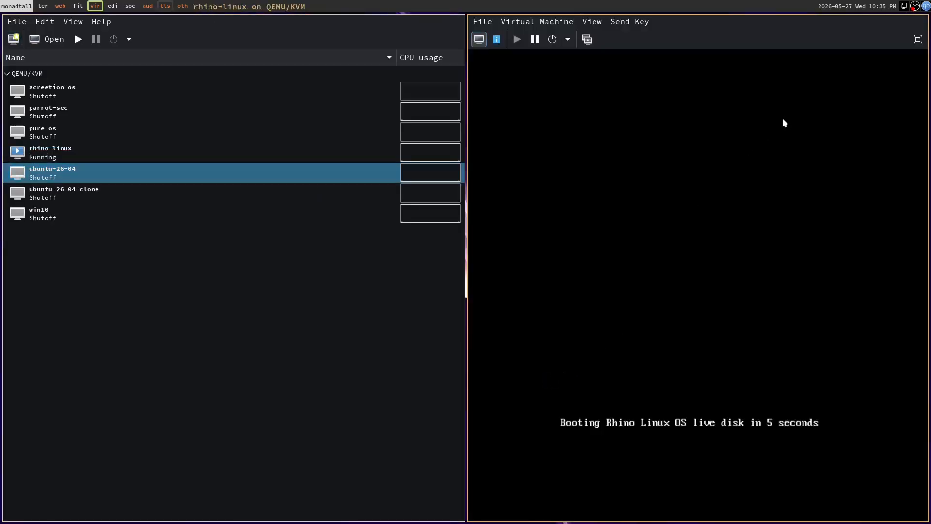
left_click(918, 39)
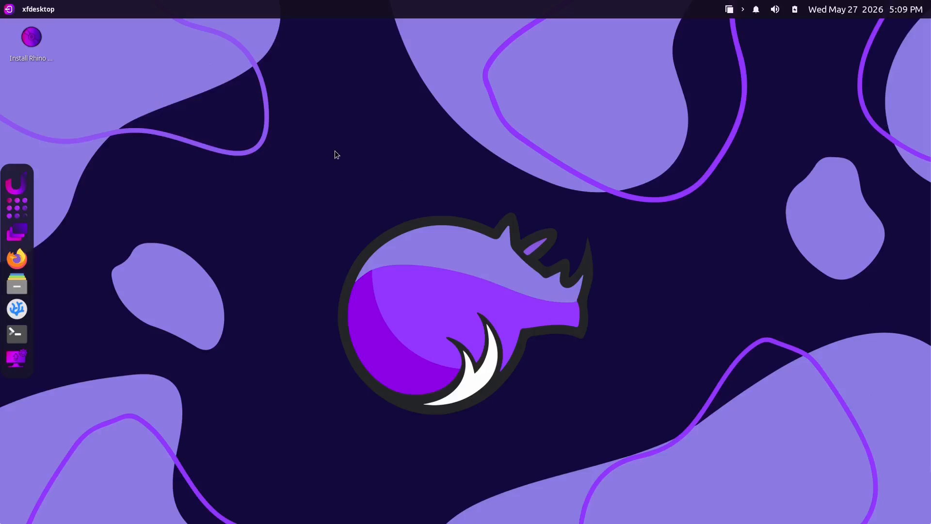
right_click(271, 118)
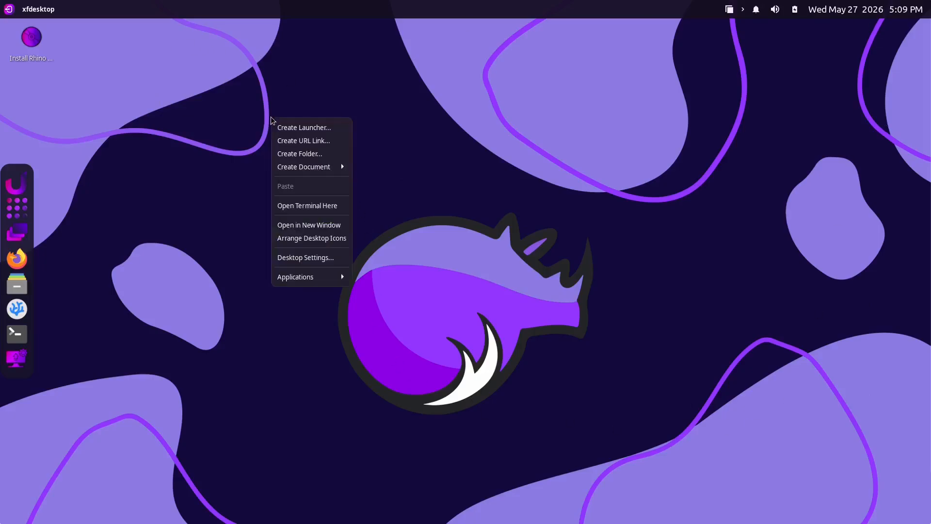
left_click(476, 118)
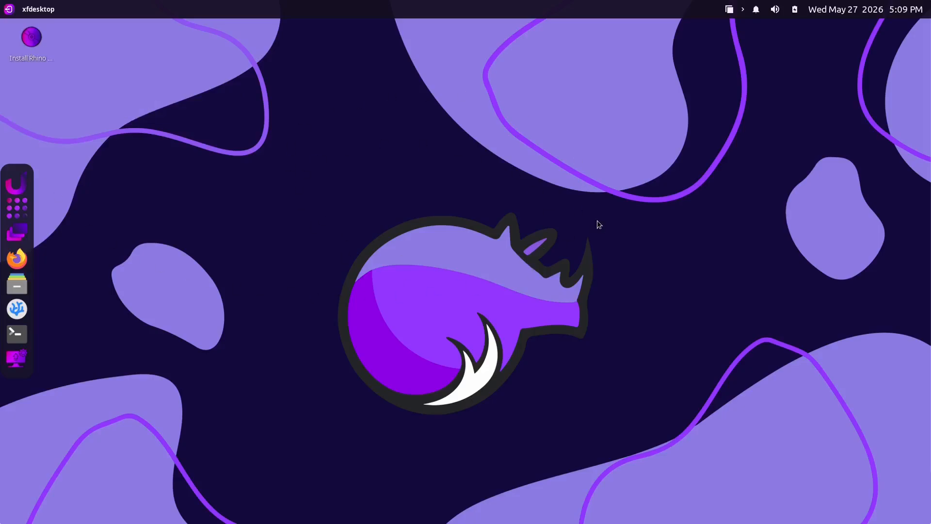
Step: Launch the Rhino Linux installer and accept American English, the Asia/Kolkata location, and the default English (US) keyboard layout
double_click(35, 40)
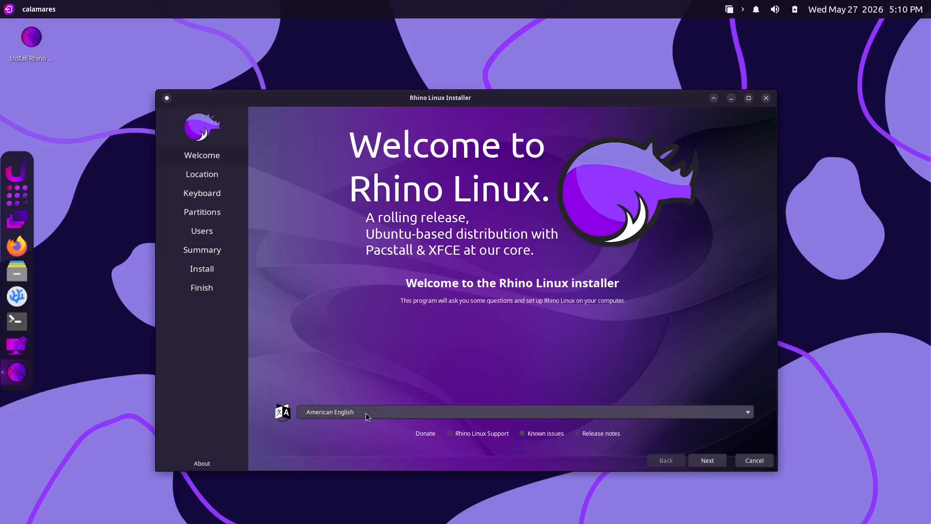
left_click(708, 460)
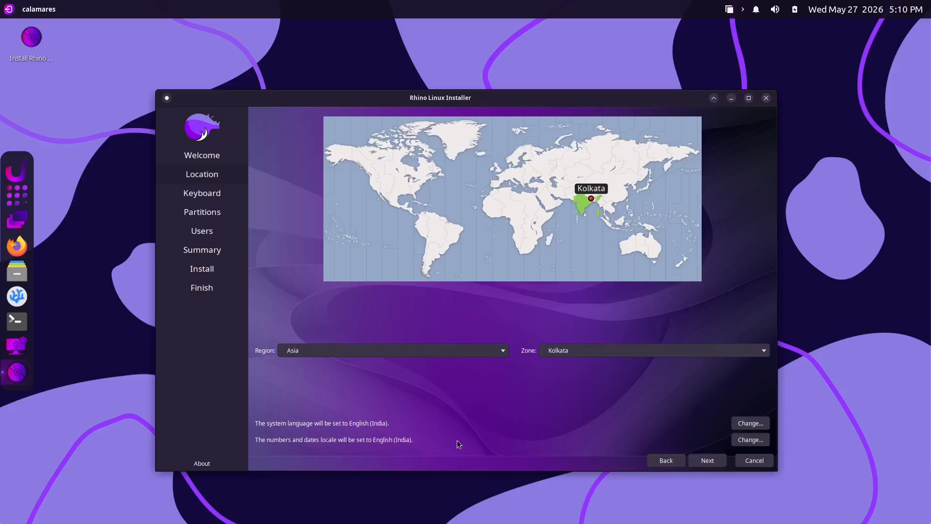
left_click(700, 463)
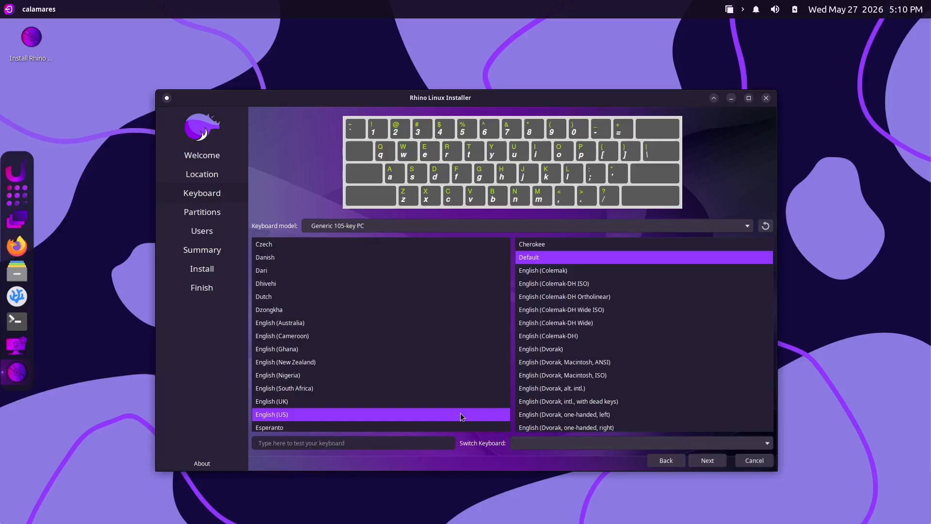
left_click(707, 460)
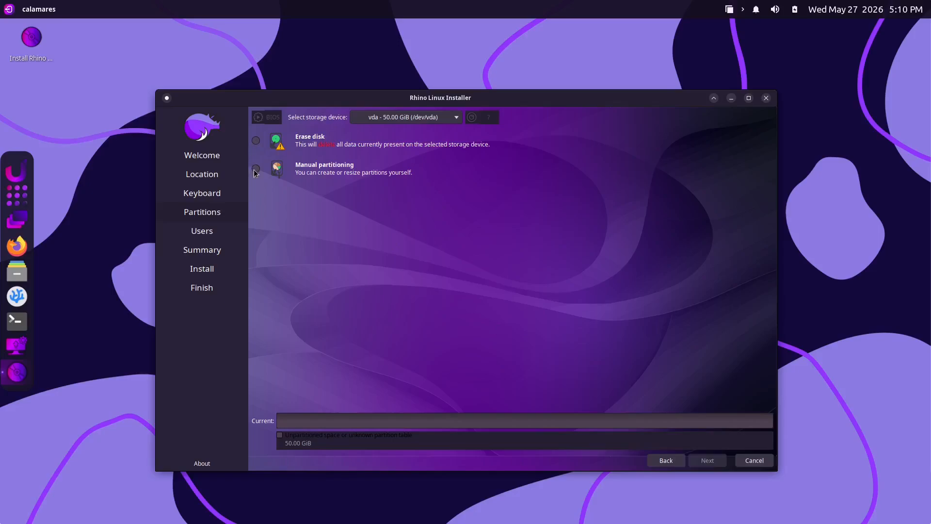
Step: Set the installer to erase the vda disk using swap to file and the btrfs file system, without encryption, and continue to the user settings
left_click(256, 141)
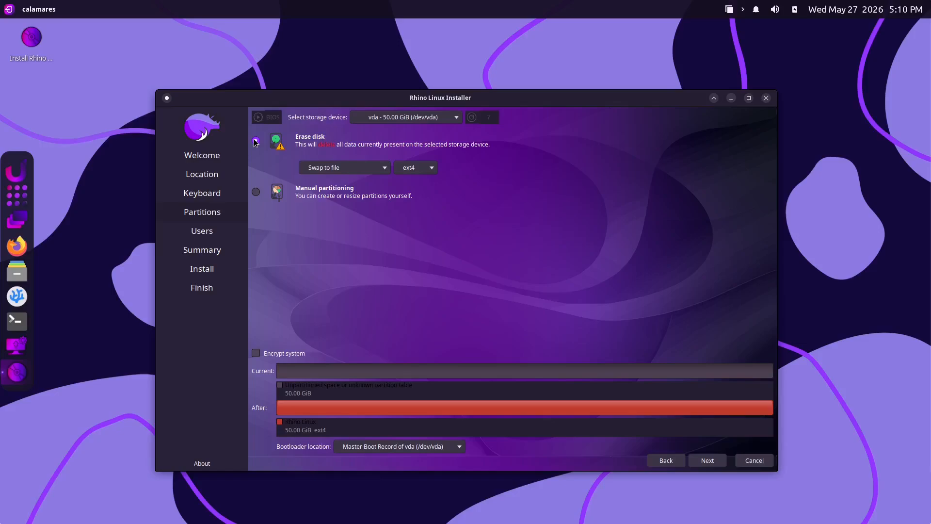
left_click(333, 168)
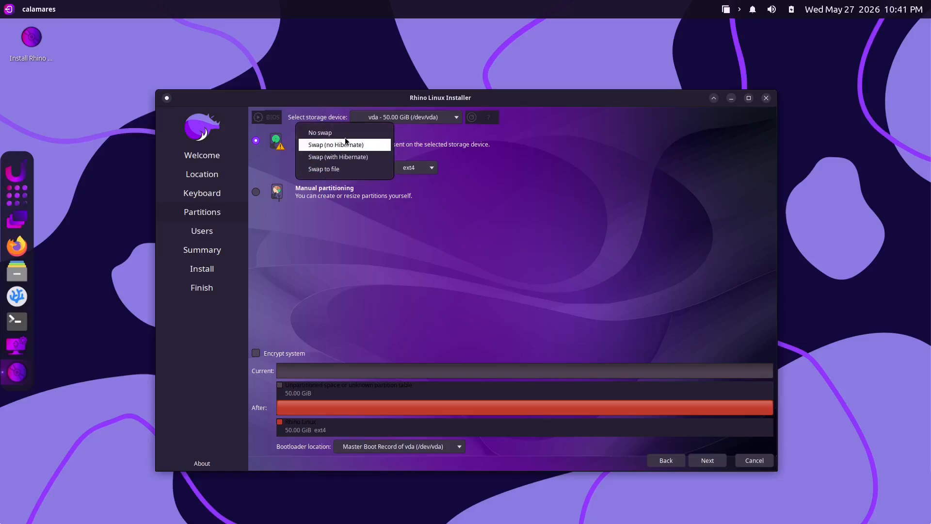
left_click(345, 166)
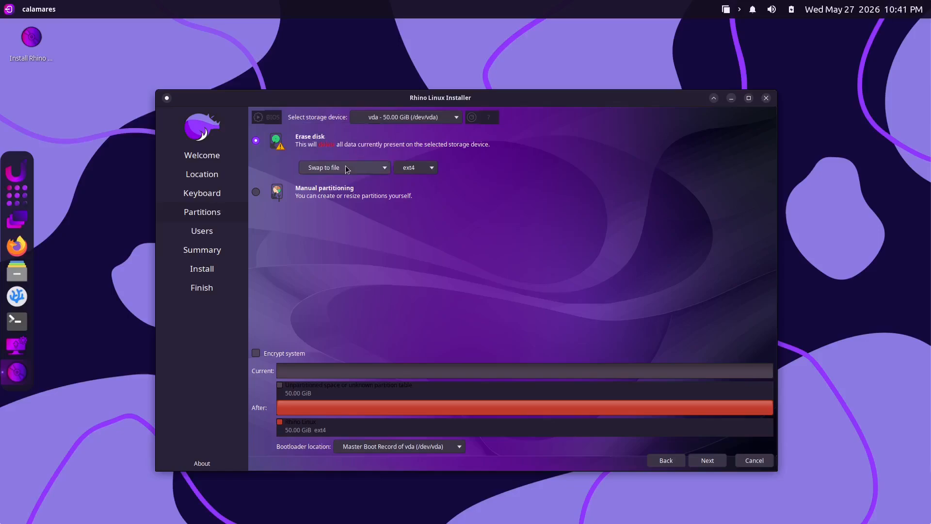
left_click(420, 168)
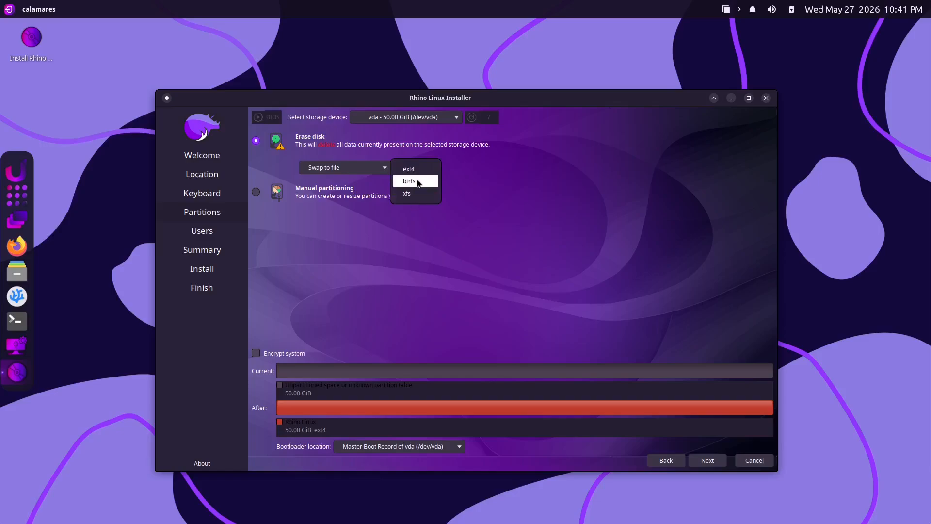
left_click(419, 183)
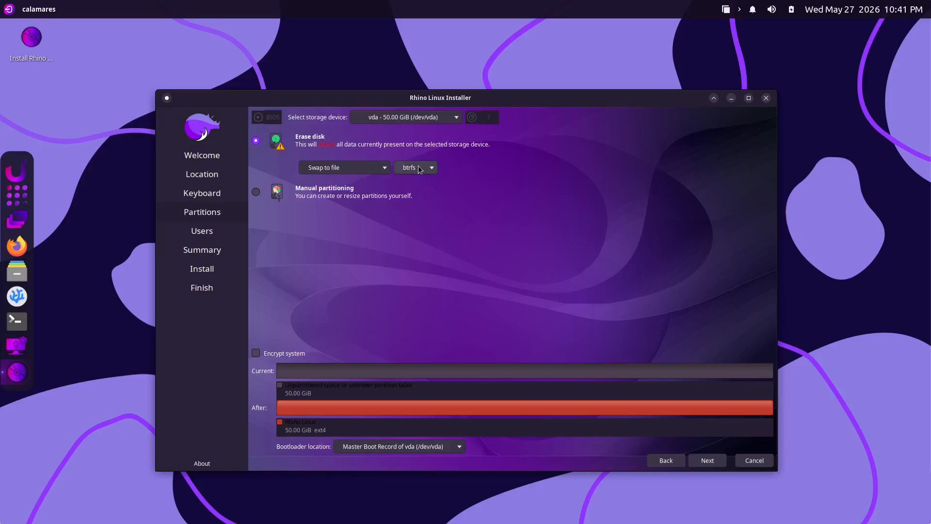
left_click(256, 353)
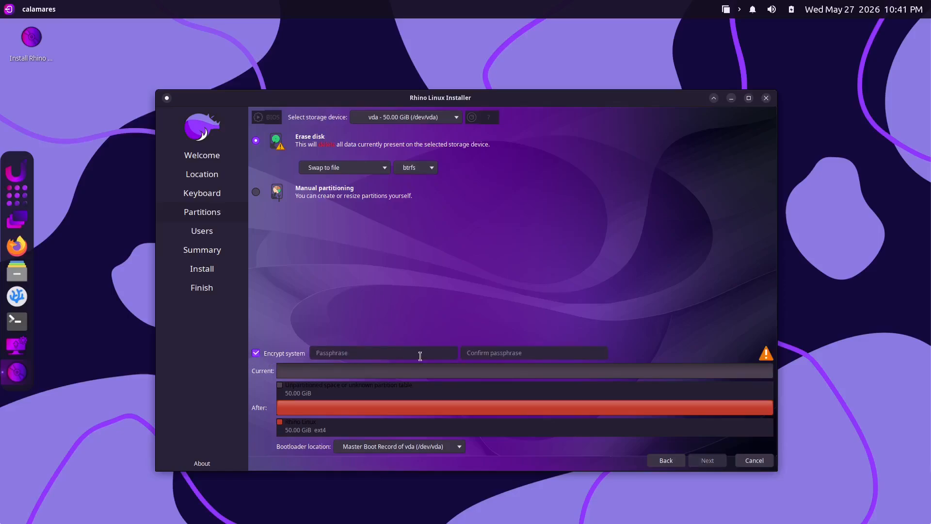
left_click(256, 353)
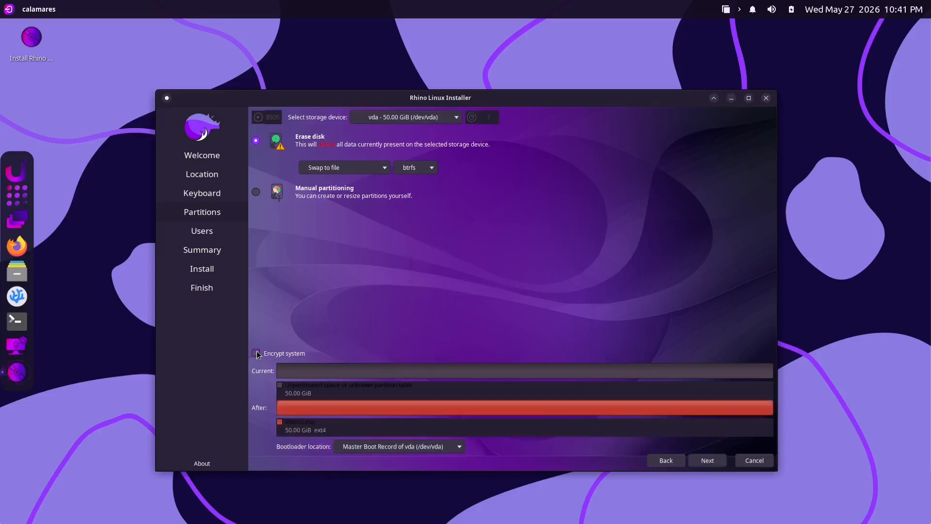
left_click(709, 460)
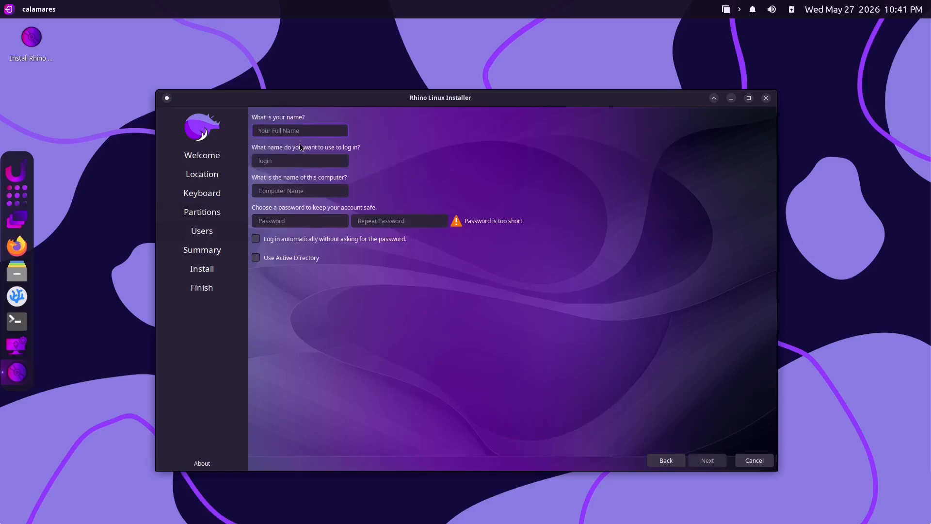
Step: Fill in the user's name, name the computer rhino-linux-virt, enter and repeat the account password, and continue to the summary
type("jacinth")
key("Tab")
key("Tab")
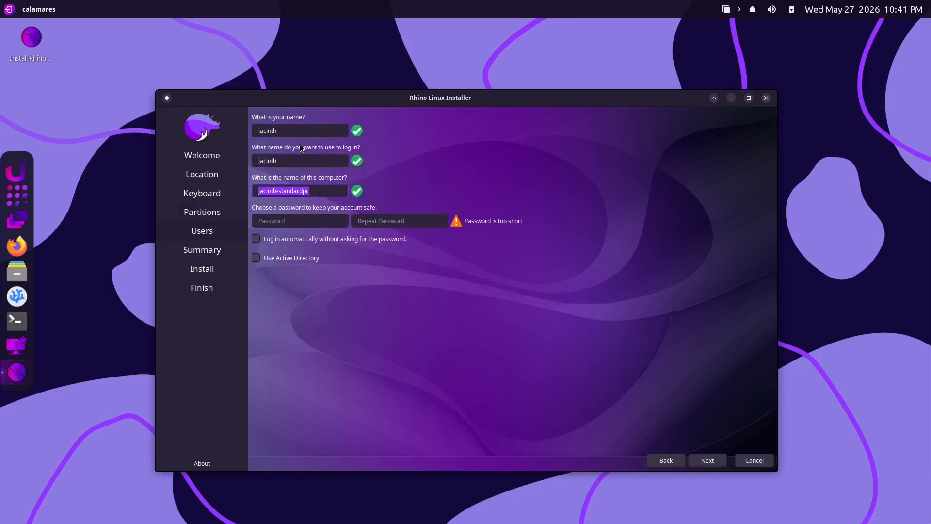
type("rhino-linux-virt")
left_click(286, 218)
type("••")
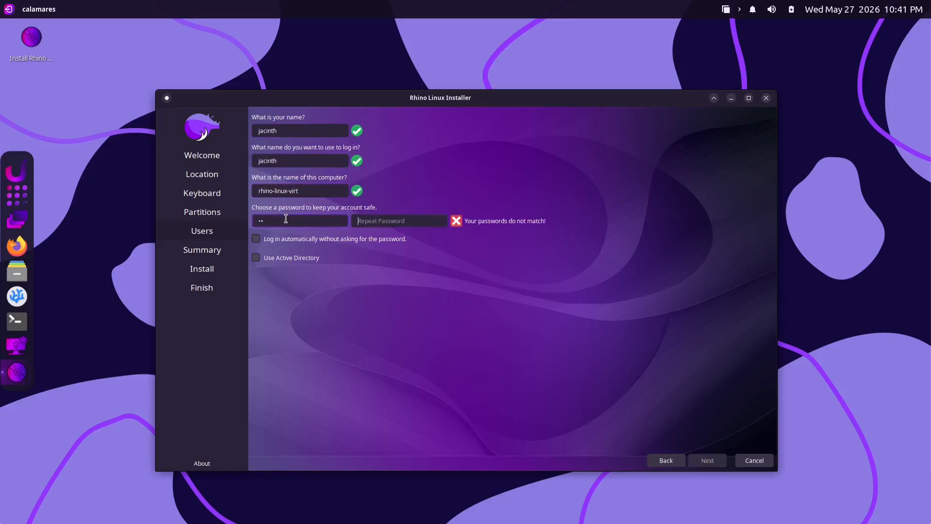
left_click(364, 222)
type("••")
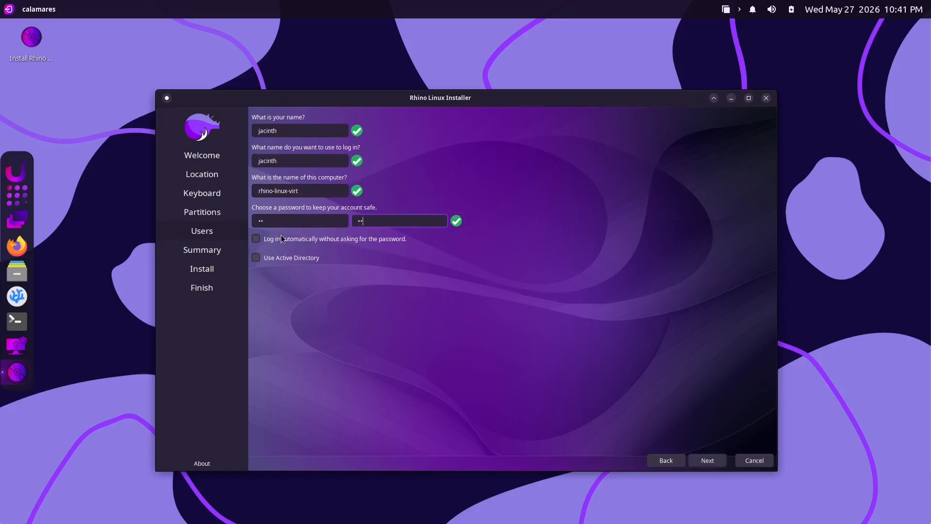
left_click(703, 461)
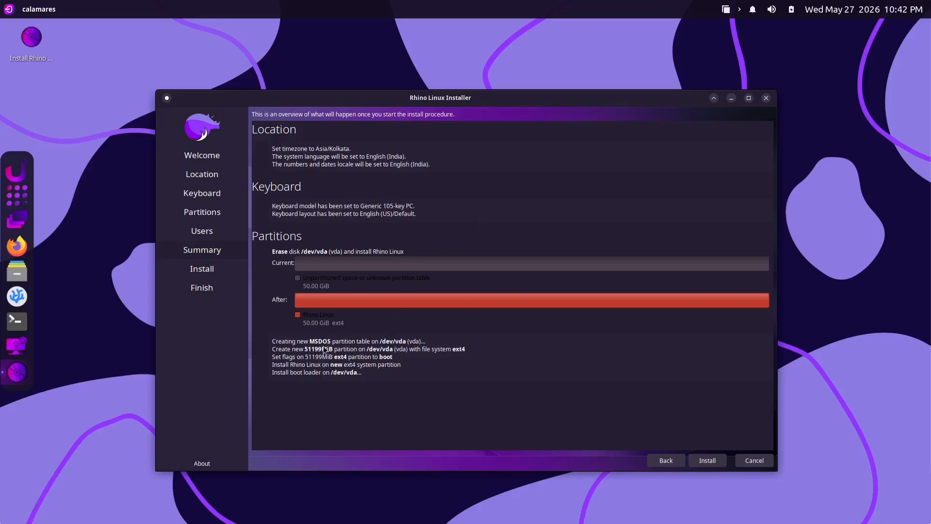
Step: Start the Rhino Linux installation, accept the irreversible disk changes, and maximize the installer window
left_click(708, 462)
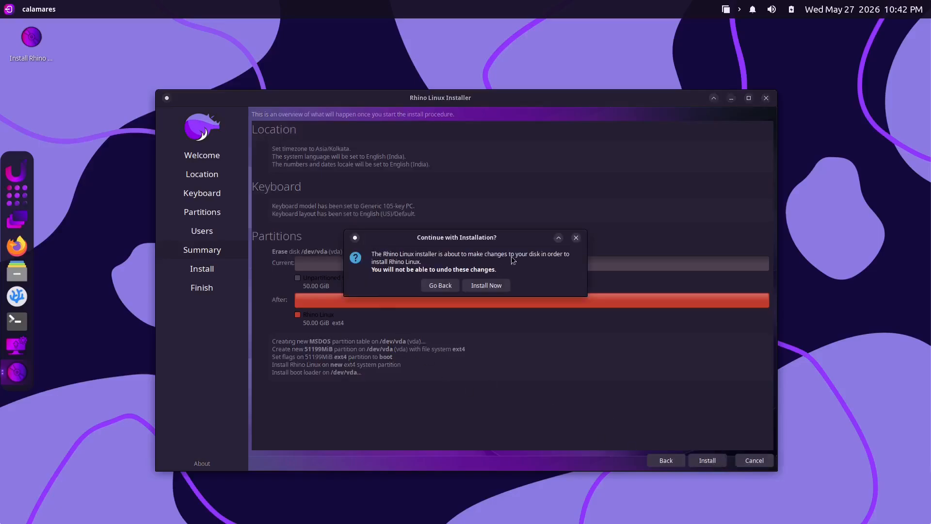
left_click(487, 286)
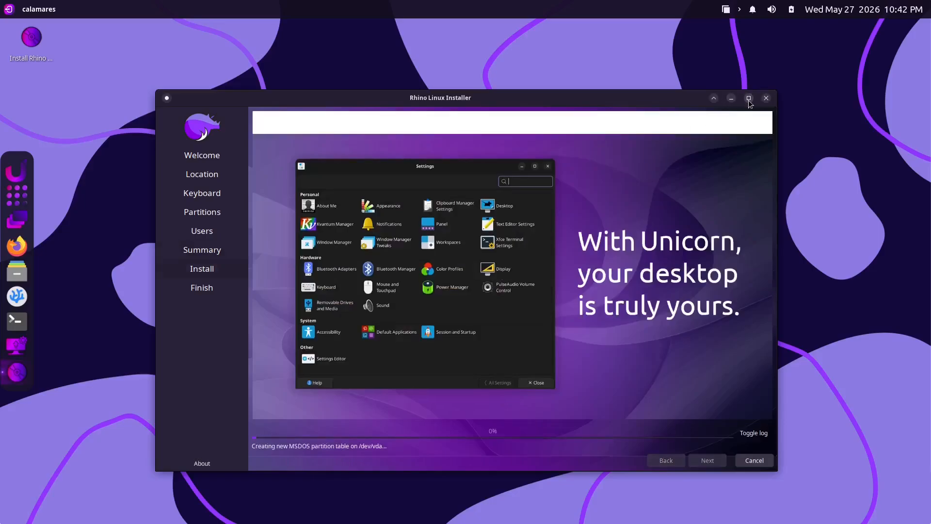
left_click(749, 98)
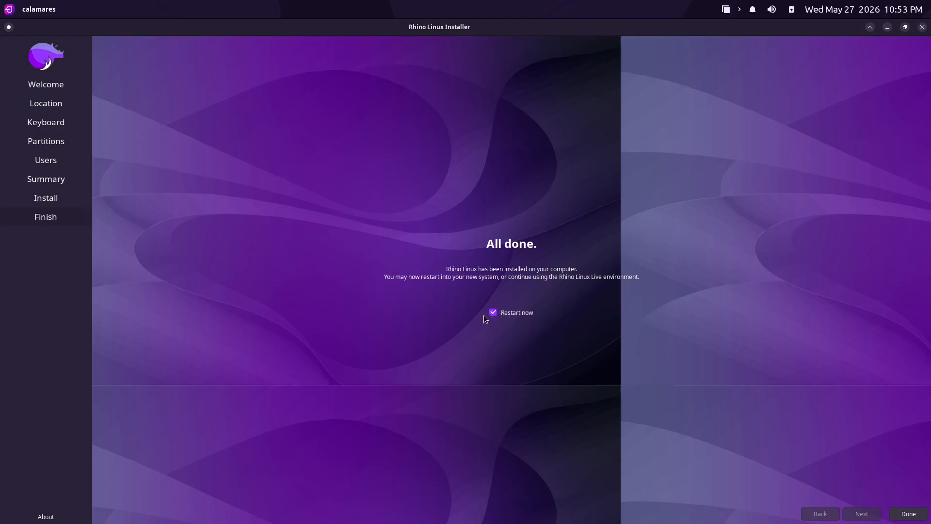
Step: Finish the installer with a restart into the new system and show the virtual machine's console full screen
left_click(907, 510)
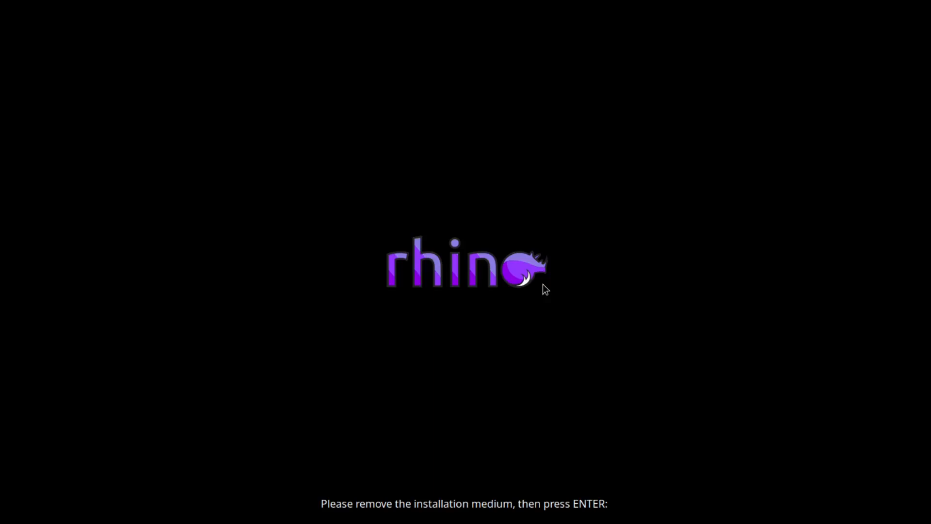
key("Return")
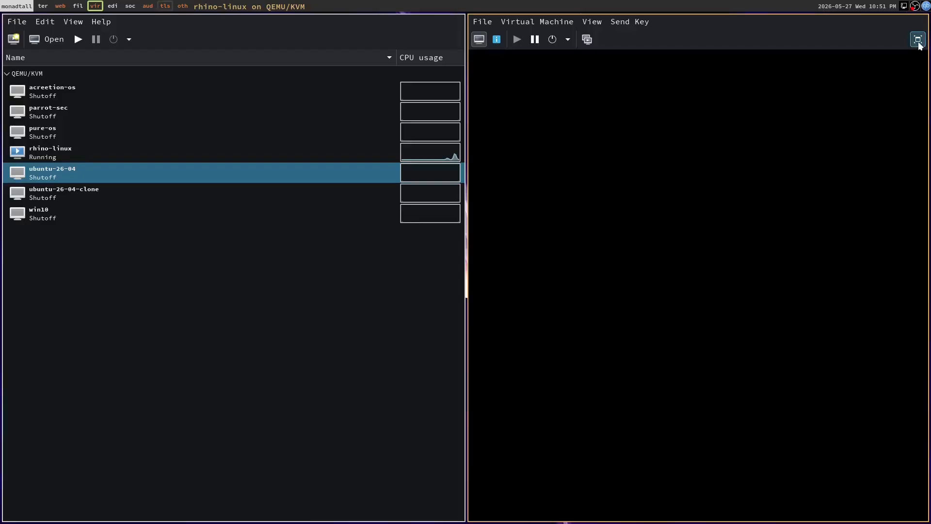
left_click(918, 39)
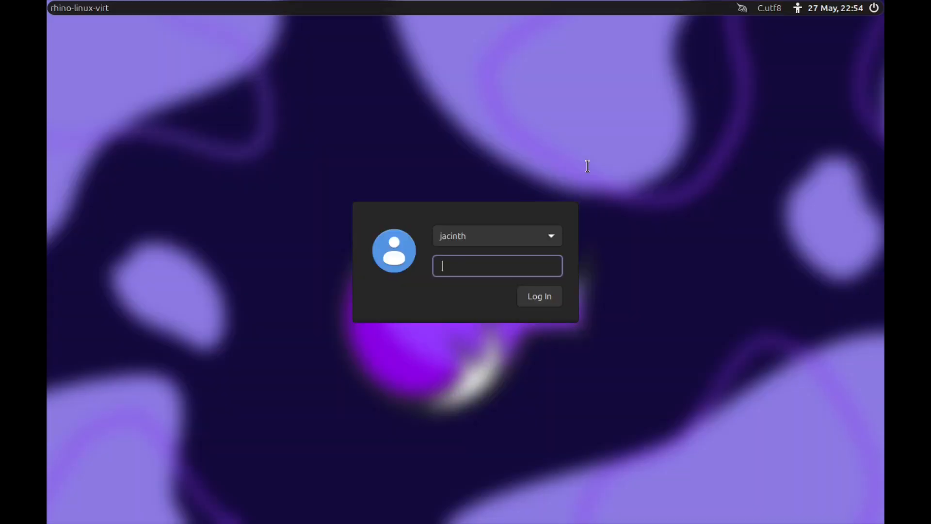
Step: Log in to the installed system with the account password and close the Hello Rhino Linux welcome window
type("••")
key("Return")
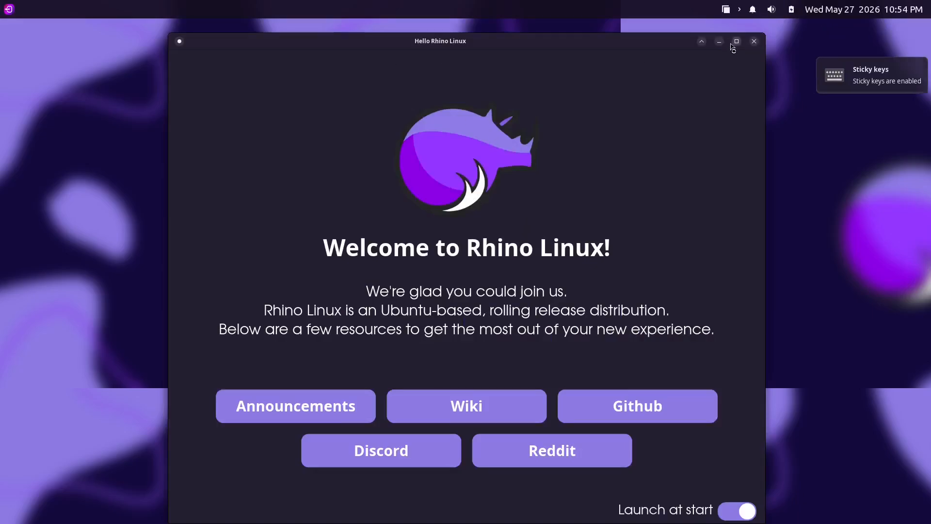
left_click(757, 43)
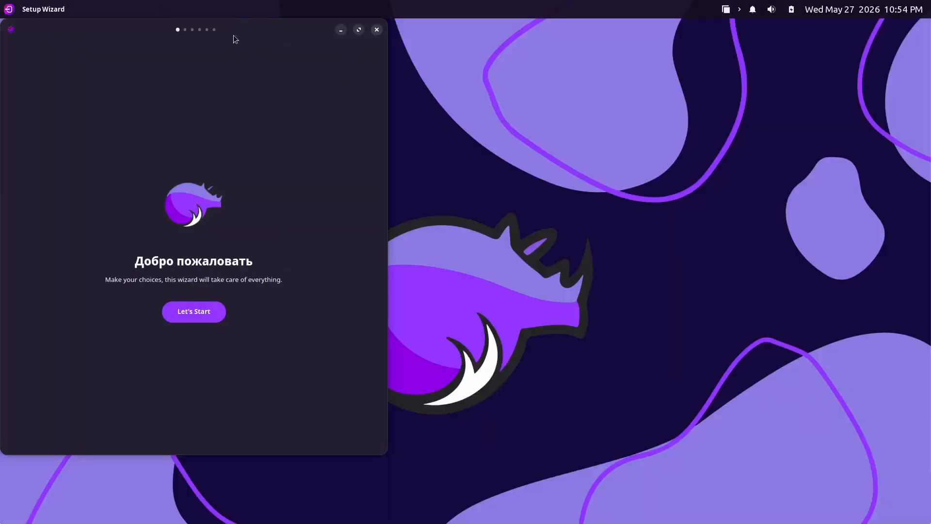
Step: Go through the Setup Wizard without adding package managers or container engines, leaving only Nala enabled in the extra settings
left_click_drag(228, 33, 472, 66)
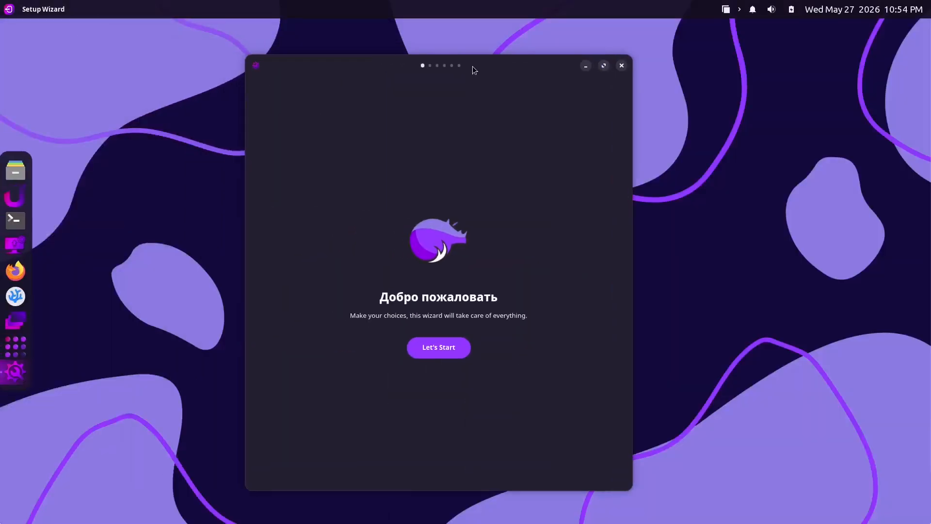
left_click(439, 350)
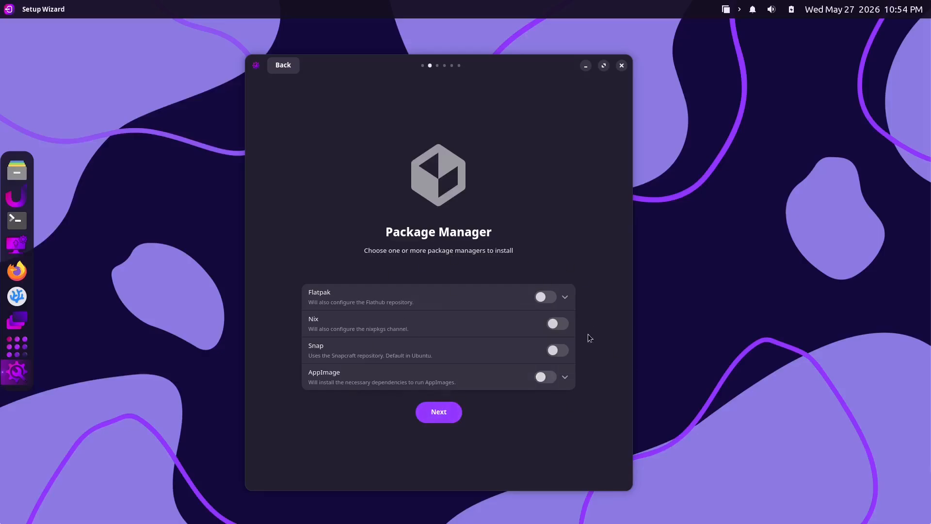
left_click(448, 413)
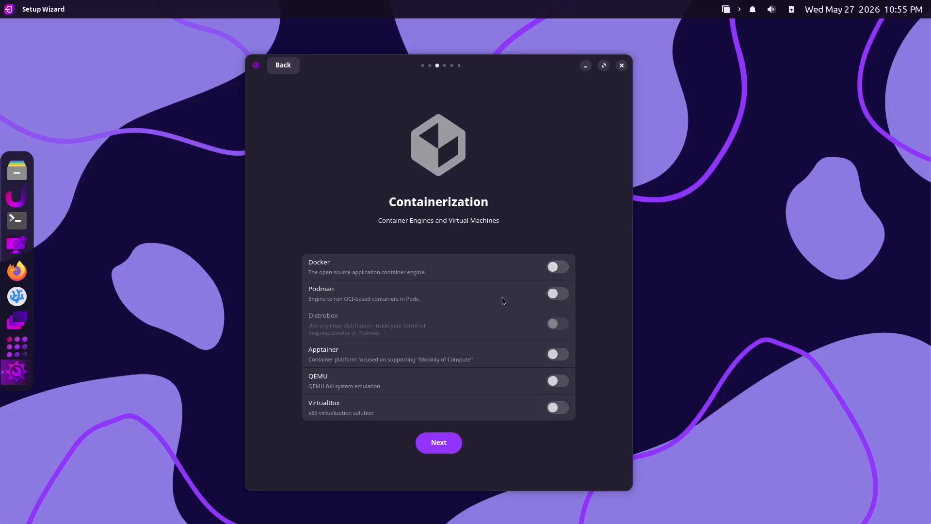
left_click(442, 446)
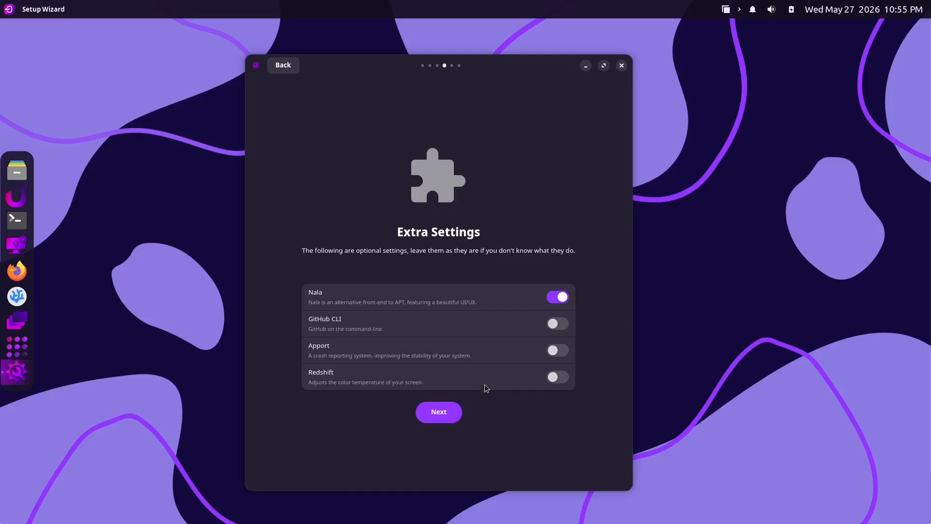
left_click(428, 413)
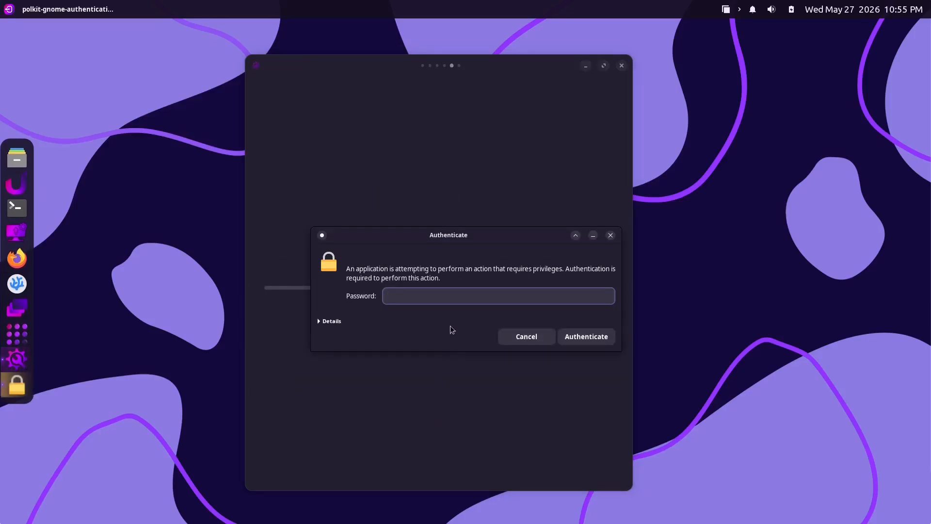
Step: Authorize the Setup Wizard's changes and the rhino-setup removal with the account password, and close the wizard without rebooting
type("••")
key("Return")
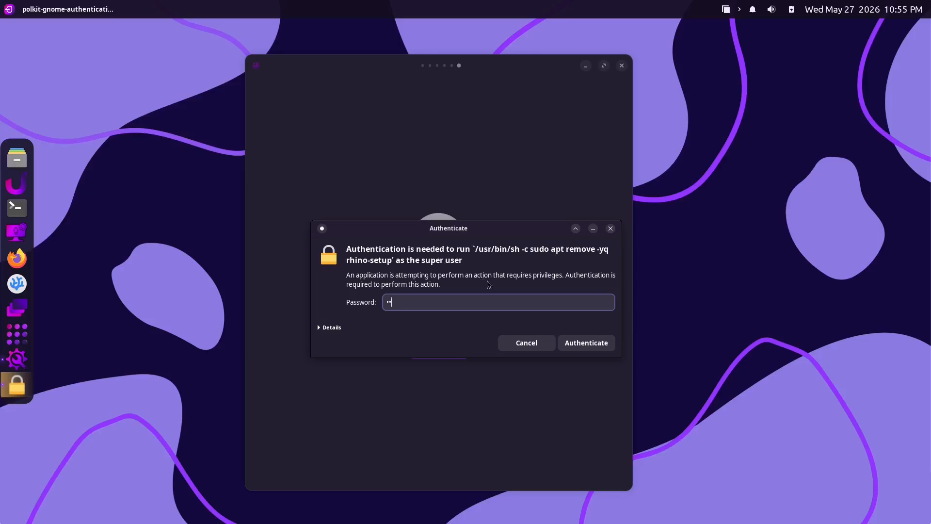
left_click(589, 343)
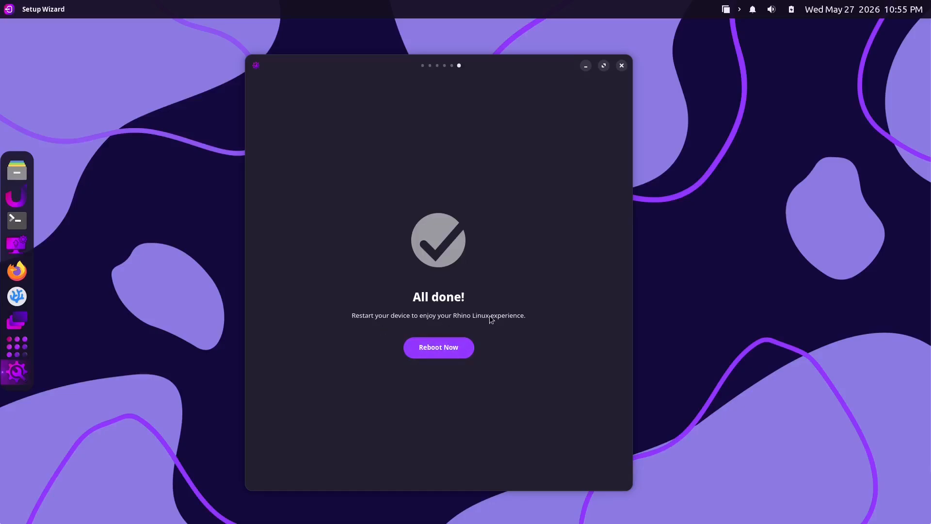
left_click(621, 67)
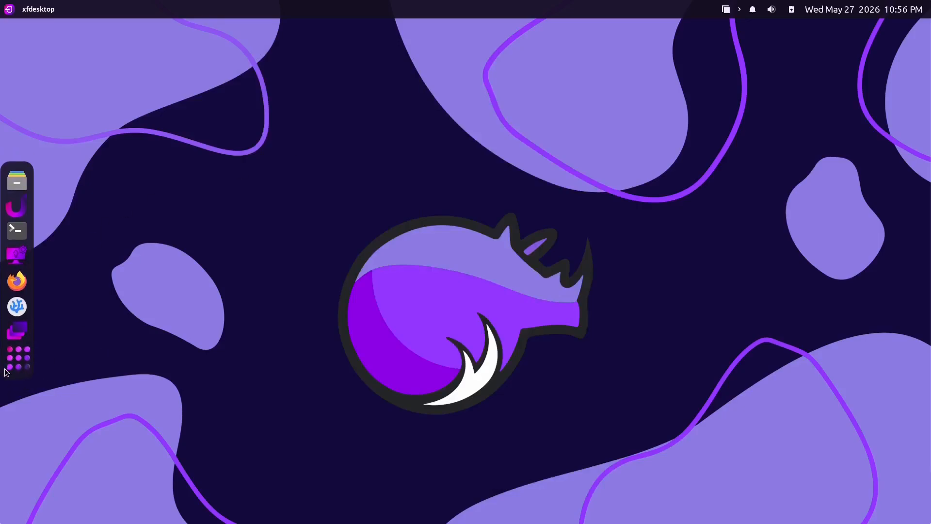
Step: Browse the installed applications in the launcher and check the resolution and scale in the Display settings
left_click(17, 363)
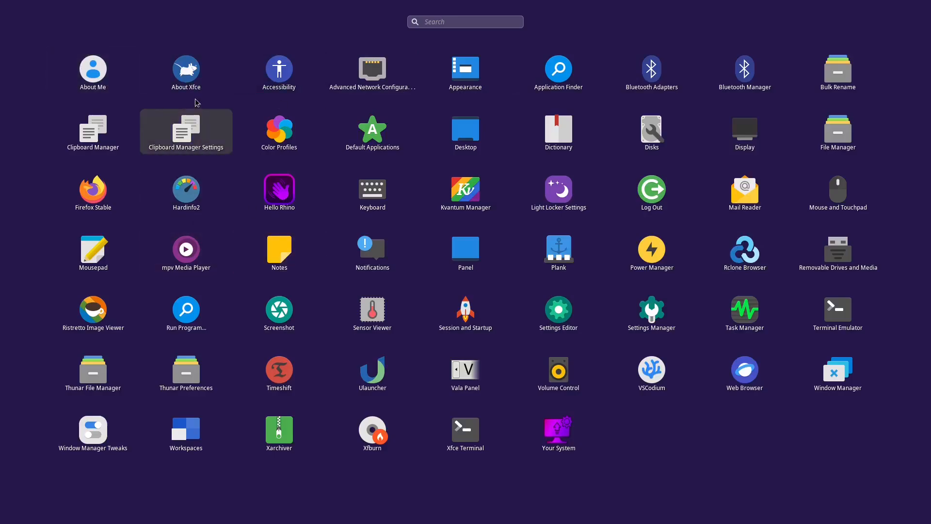
left_click(297, 270)
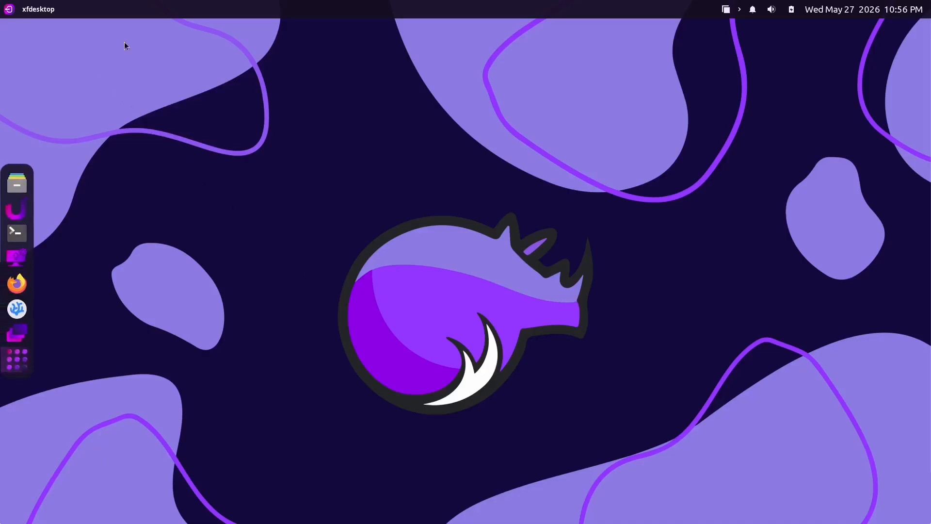
left_click(17, 358)
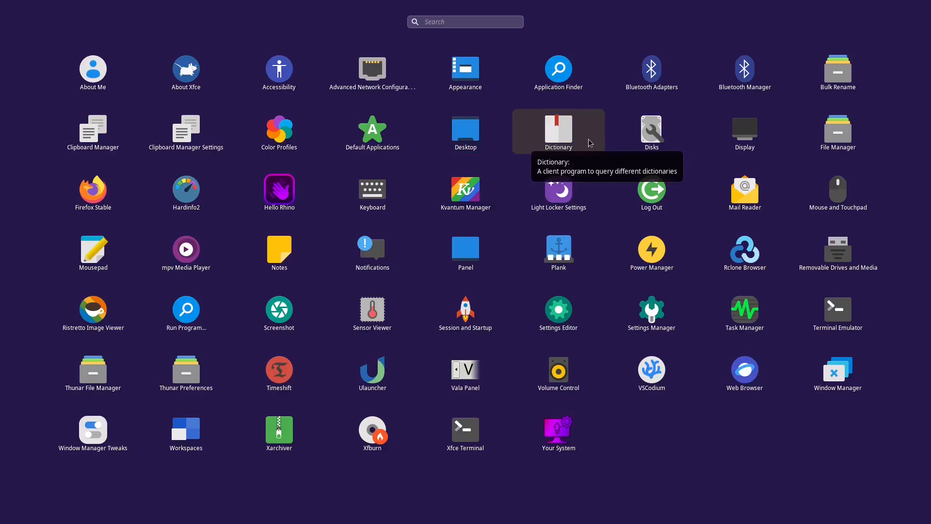
left_click(748, 130)
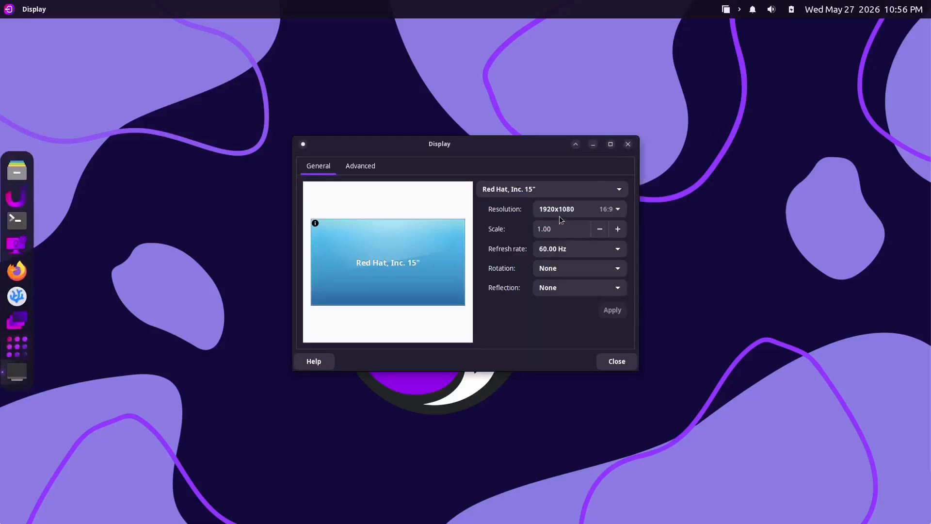
left_click(617, 362)
left_click(25, 367)
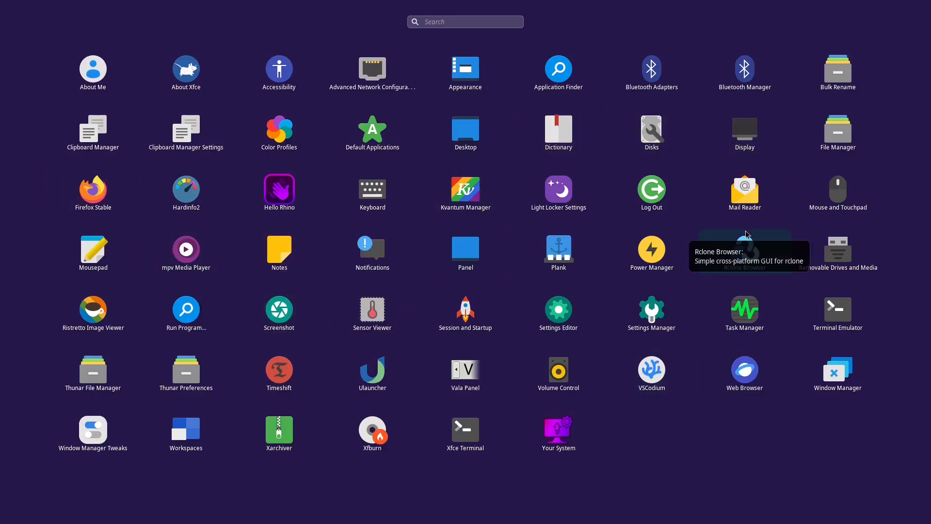
key("Escape")
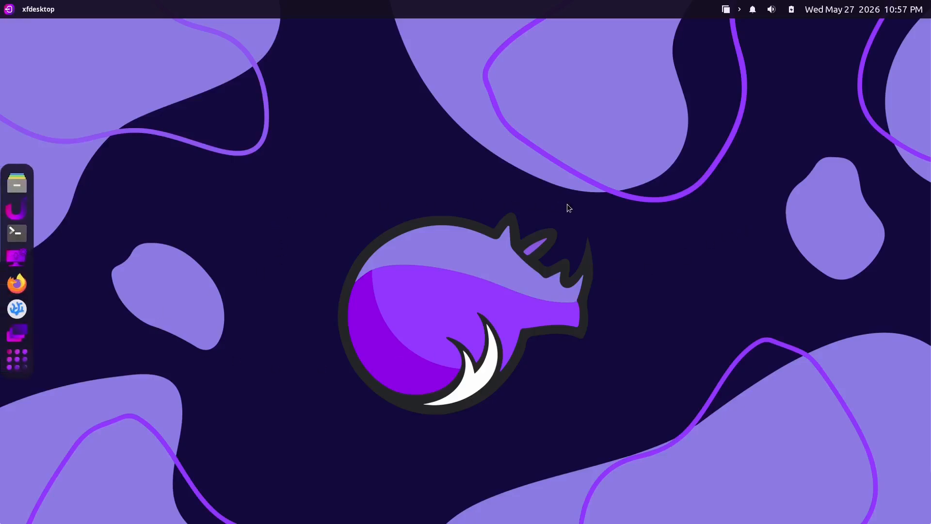